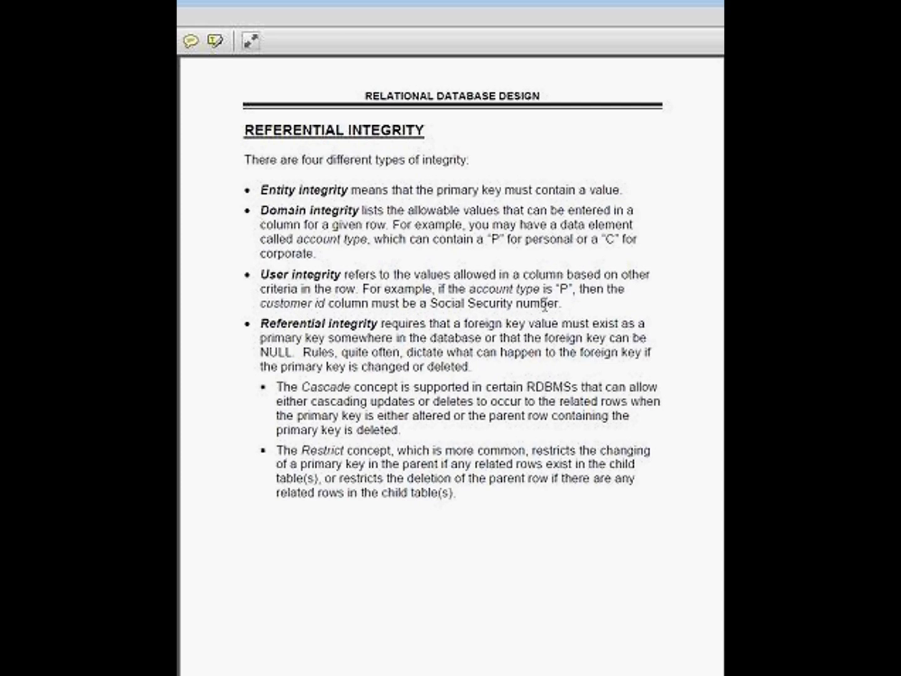
- Scroll the PDF down to the 'REFERENTIAL INTEGRITY - continued' page with the CUSTOMER–ORDERS diagram
{"action": "scroll", "coordinate": [545, 304], "scroll_direction": "down", "scroll_amount": 1}
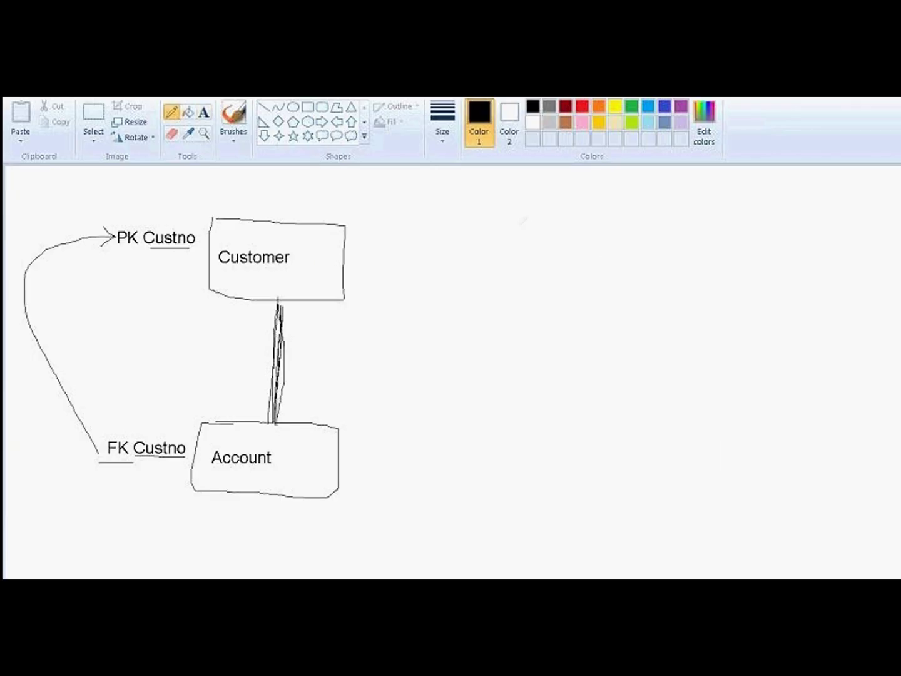
{"action": "mouse_move", "coordinate": [524, 224]}
{"action": "left_mouse_down"}
{"action": "mouse_move", "coordinate": [629, 230]}
{"action": "mouse_move", "coordinate": [489, 265]}
{"action": "mouse_move", "coordinate": [496, 231]}
{"action": "mouse_move", "coordinate": [542, 224]}
{"action": "left_mouse_up"}
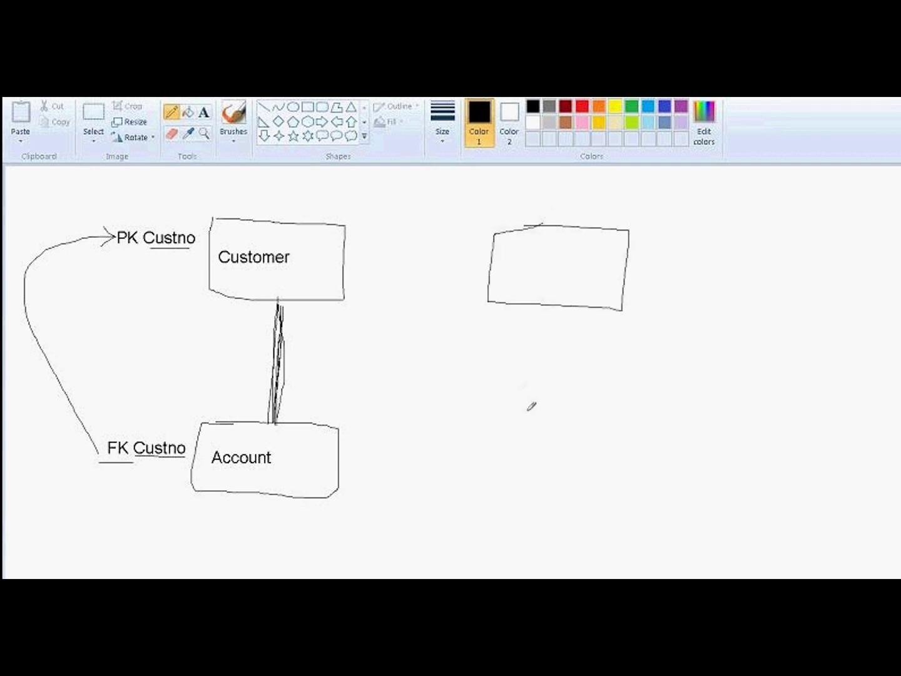
- Sketch the lower box and label the two boxes 'customer' and 'orders'
{"action": "mouse_move", "coordinate": [499, 414]}
{"action": "left_mouse_down"}
{"action": "mouse_move", "coordinate": [547, 408]}
{"action": "mouse_move", "coordinate": [654, 423]}
{"action": "mouse_move", "coordinate": [503, 495]}
{"action": "mouse_move", "coordinate": [498, 413]}
{"action": "left_mouse_up"}
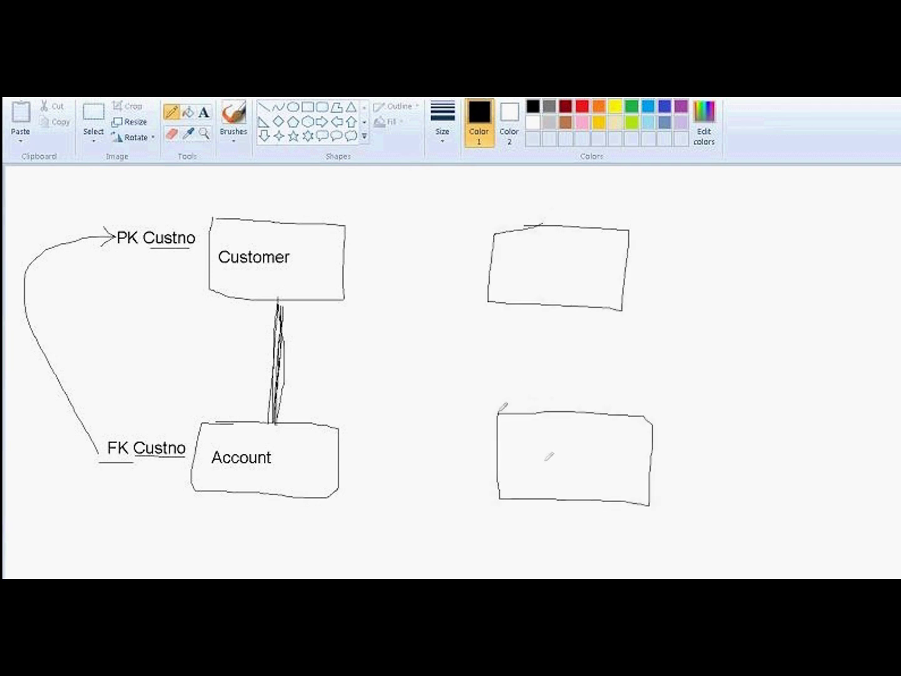
{"action": "left_click", "coordinate": [204, 114]}
{"action": "left_click", "coordinate": [509, 262]}
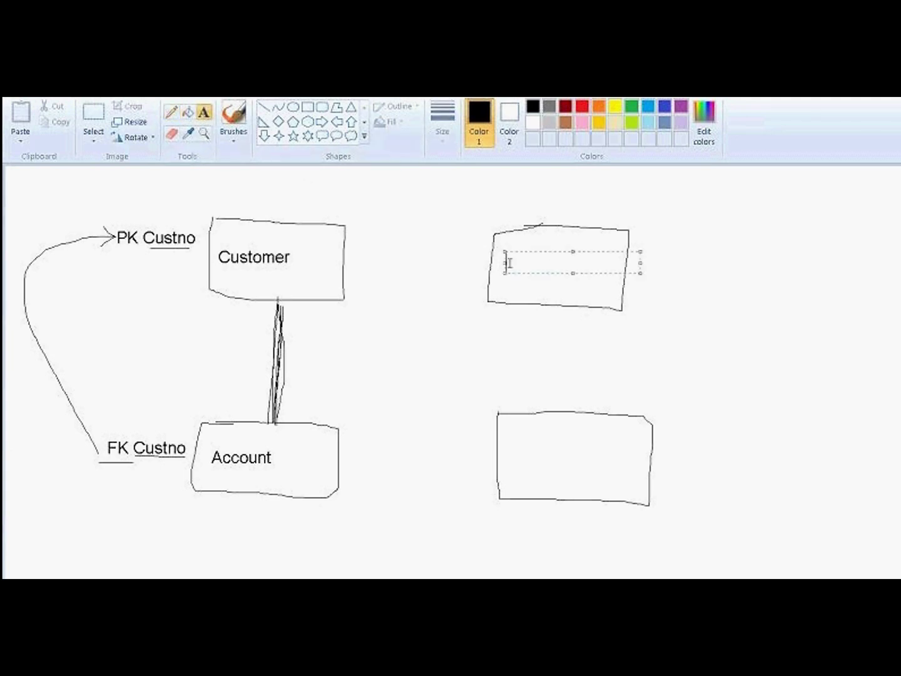
{"action": "type", "text": "cus"}
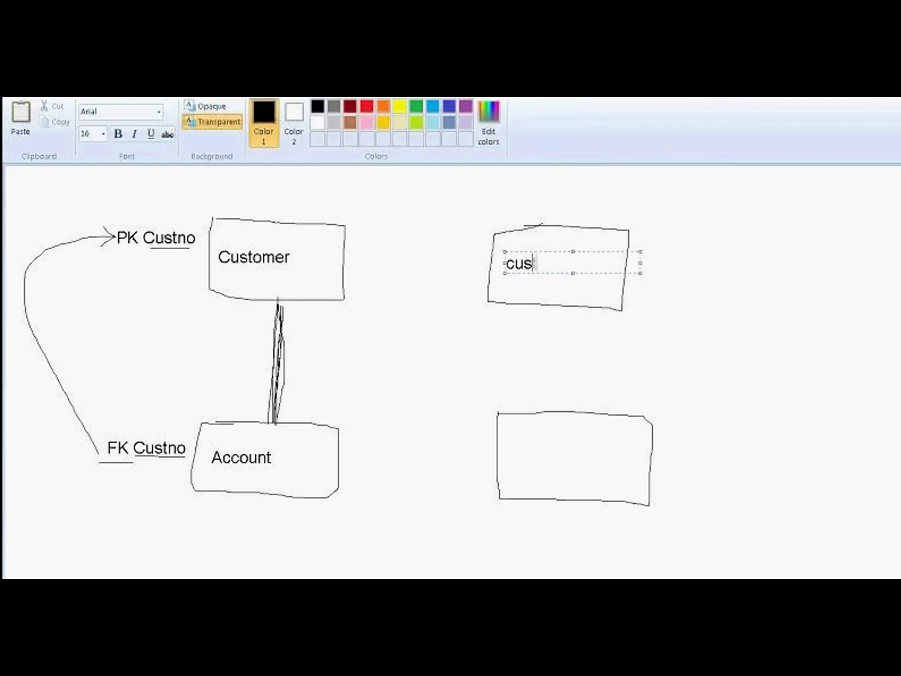
{"action": "type", "text": "tomer"}
{"action": "left_click", "coordinate": [514, 457]}
{"action": "type", "text": "o"}
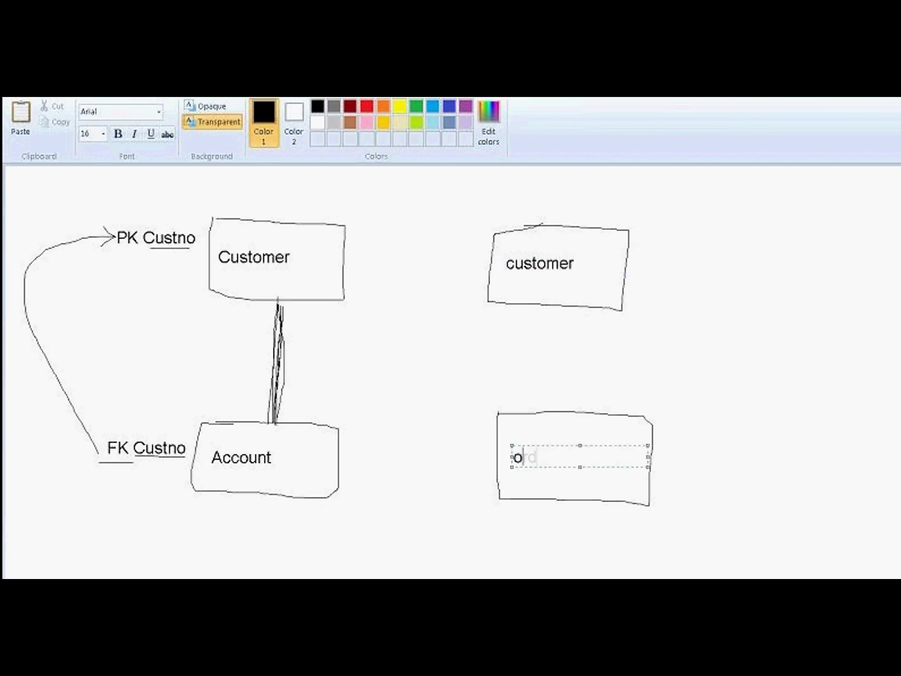
{"action": "type", "text": "rders"}
{"action": "left_click", "coordinate": [347, 213]}
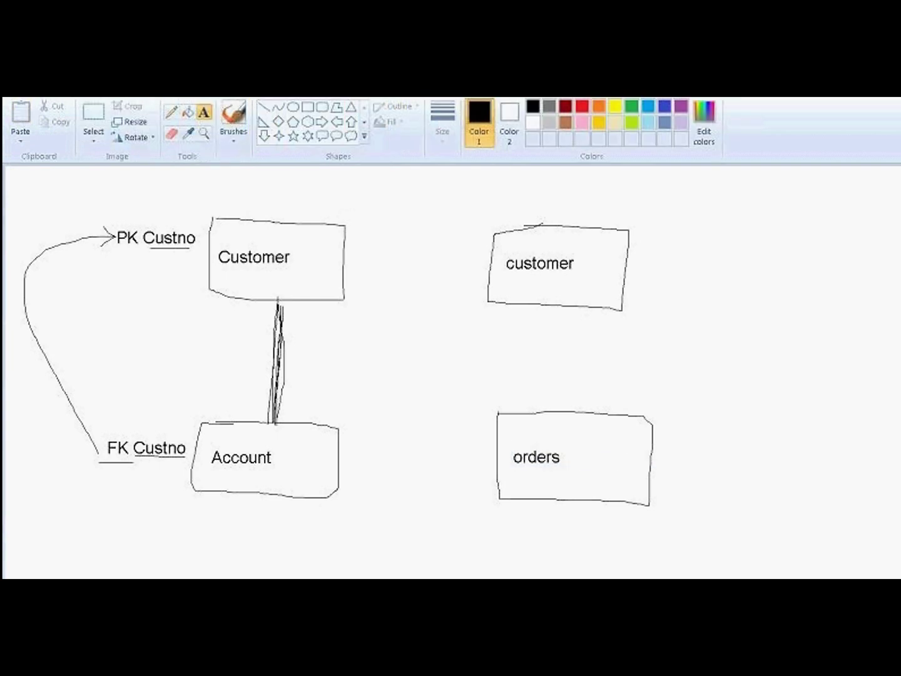
- Draw a vertical pencil line connecting the customer box to the orders box
{"action": "left_click", "coordinate": [171, 114]}
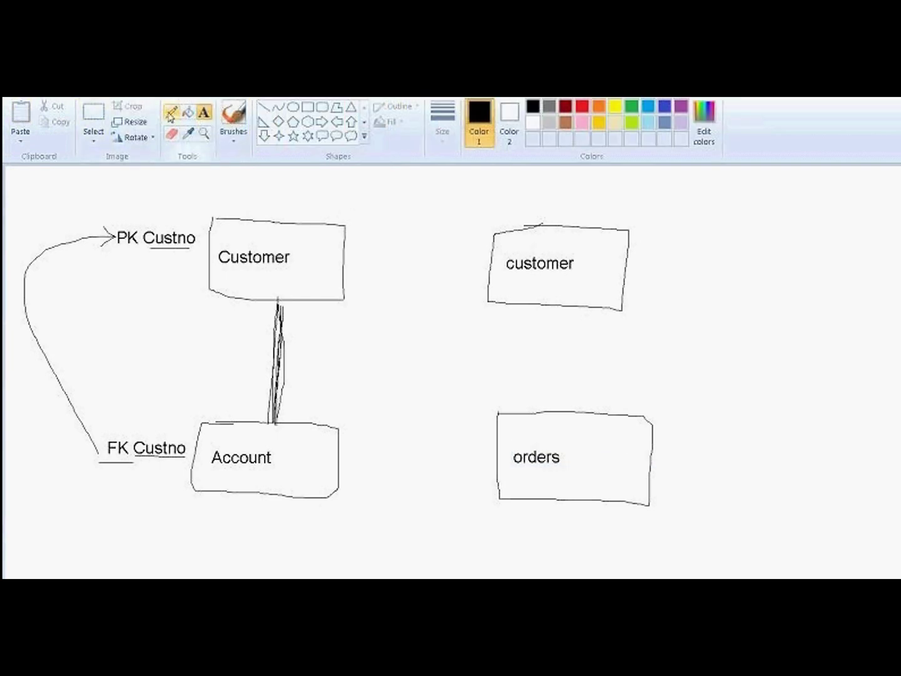
{"action": "left_click", "coordinate": [170, 113]}
{"action": "mouse_move", "coordinate": [563, 306]}
{"action": "left_mouse_down"}
{"action": "mouse_move", "coordinate": [563, 411]}
{"action": "mouse_move", "coordinate": [572, 380]}
{"action": "mouse_move", "coordinate": [563, 378]}
{"action": "left_mouse_up"}
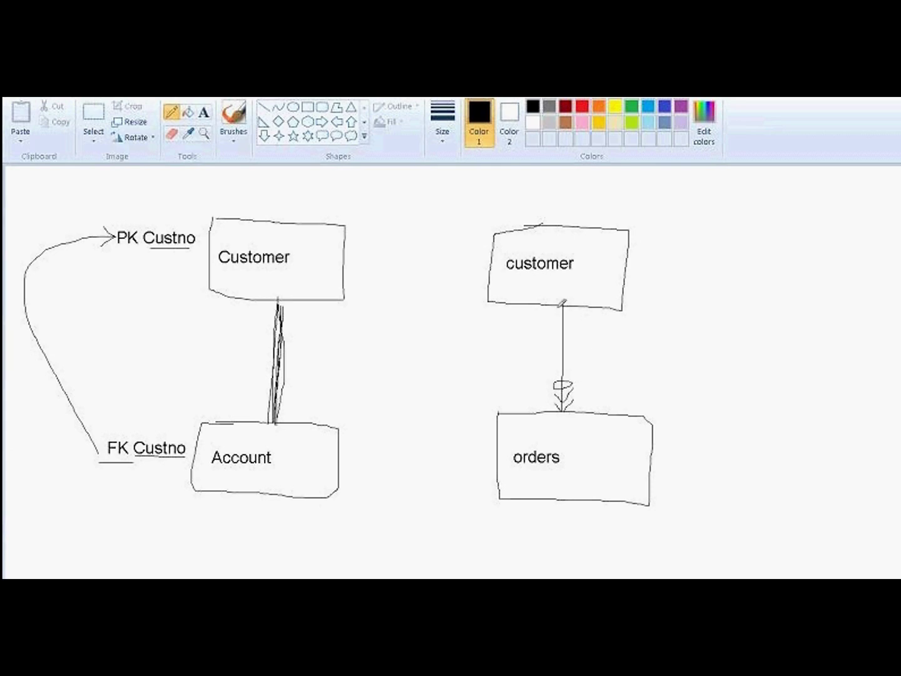
- Draw an arrowhead at the customer end of the connecting line
{"action": "mouse_move", "coordinate": [553, 324]}
{"action": "left_mouse_down"}
{"action": "mouse_move", "coordinate": [564, 307]}
{"action": "mouse_move", "coordinate": [572, 320]}
{"action": "left_mouse_up"}
- Add the text label 'delete' above-left of the customer box
{"action": "left_click", "coordinate": [204, 116]}
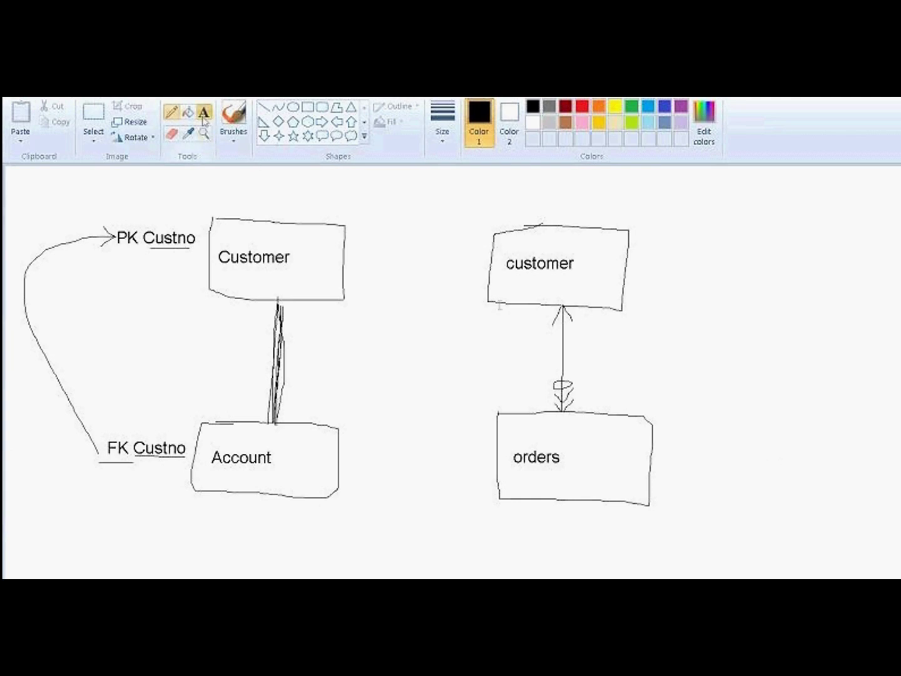
{"action": "left_click", "coordinate": [387, 225]}
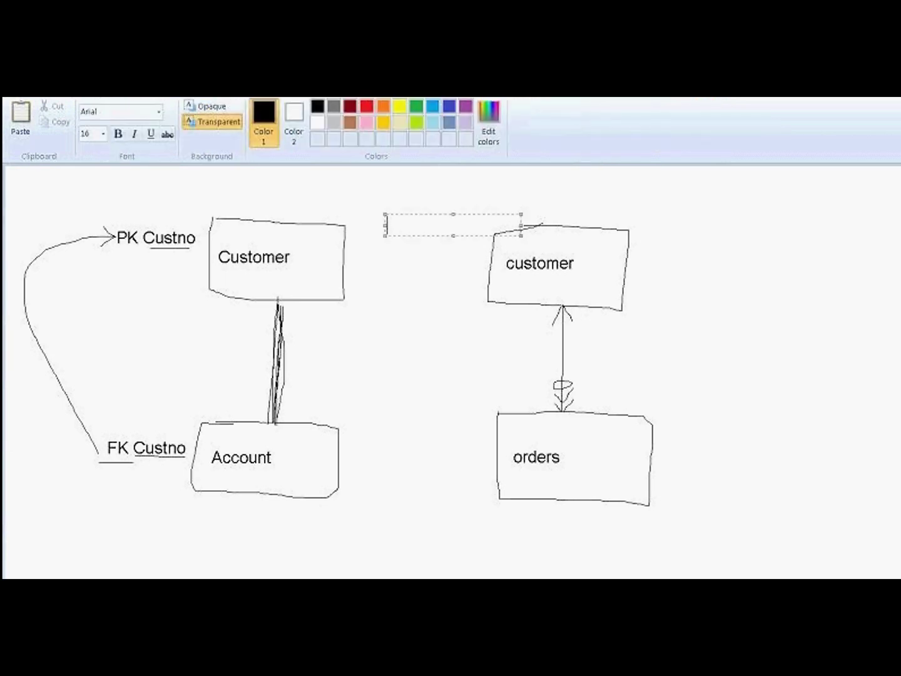
{"action": "type", "text": "delete"}
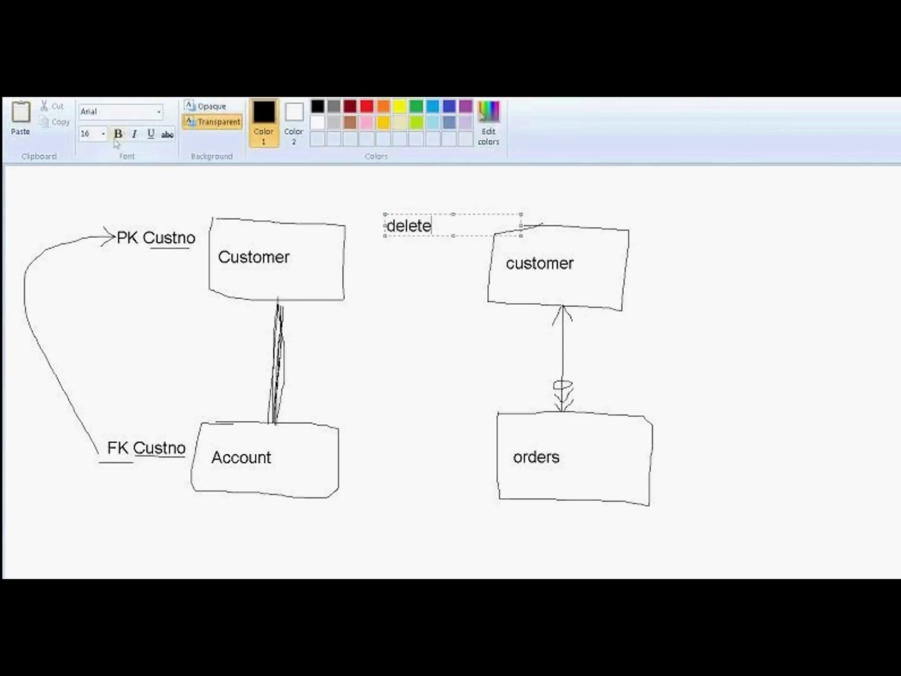
{"action": "left_click", "coordinate": [100, 186]}
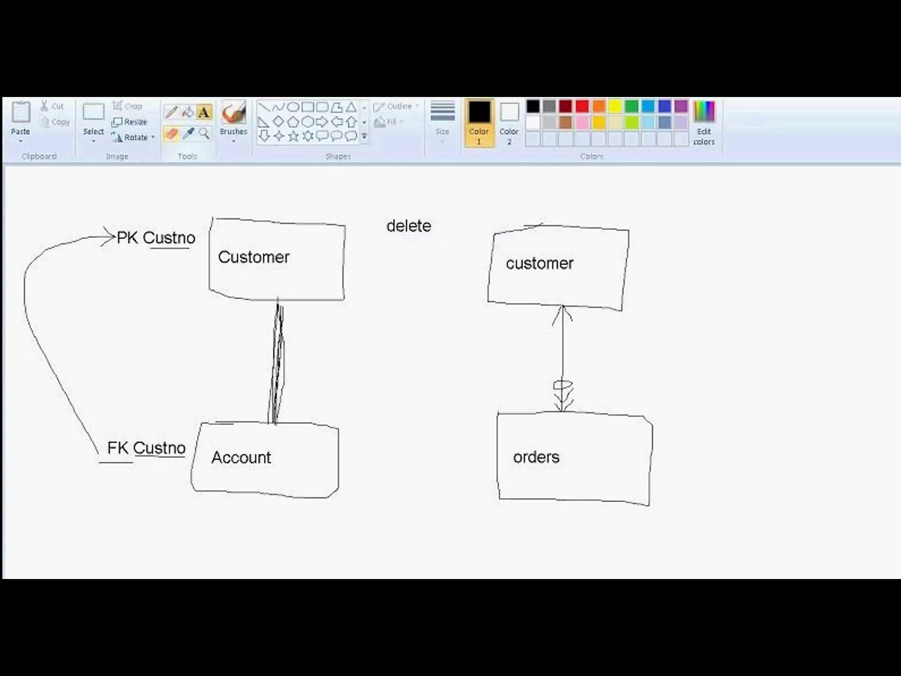
- Draw curved pencil arrows from 'delete' into customer and from customer down to orders
{"action": "left_click", "coordinate": [171, 112]}
{"action": "mouse_move", "coordinate": [398, 242]}
{"action": "left_mouse_down"}
{"action": "mouse_move", "coordinate": [508, 262]}
{"action": "mouse_move", "coordinate": [486, 277]}
{"action": "left_mouse_up"}
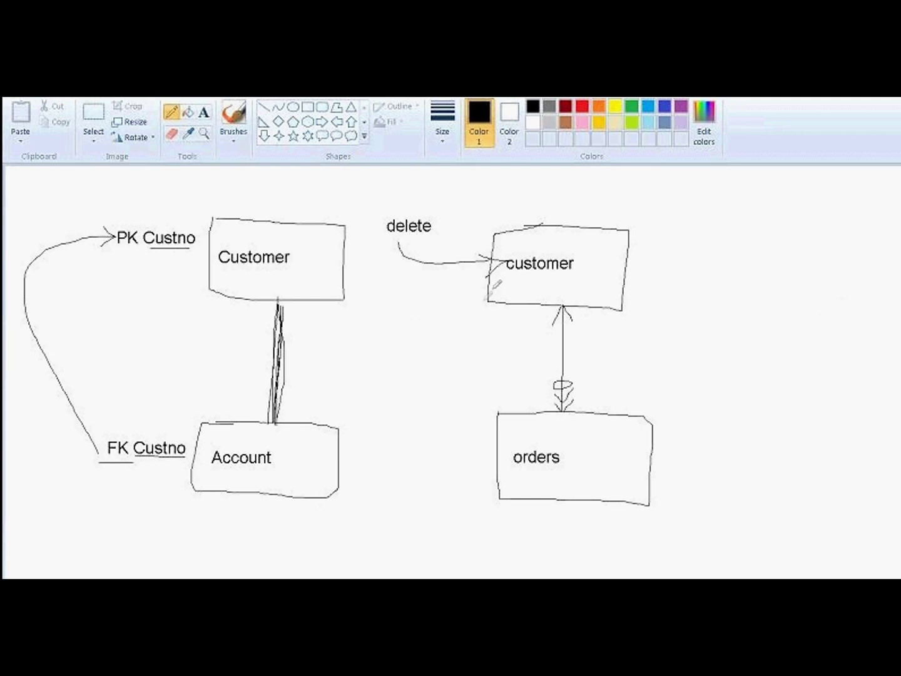
{"action": "mouse_move", "coordinate": [495, 293]}
{"action": "left_mouse_down"}
{"action": "mouse_move", "coordinate": [487, 296]}
{"action": "mouse_move", "coordinate": [479, 413]}
{"action": "mouse_move", "coordinate": [500, 456]}
{"action": "mouse_move", "coordinate": [481, 459]}
{"action": "left_mouse_up"}
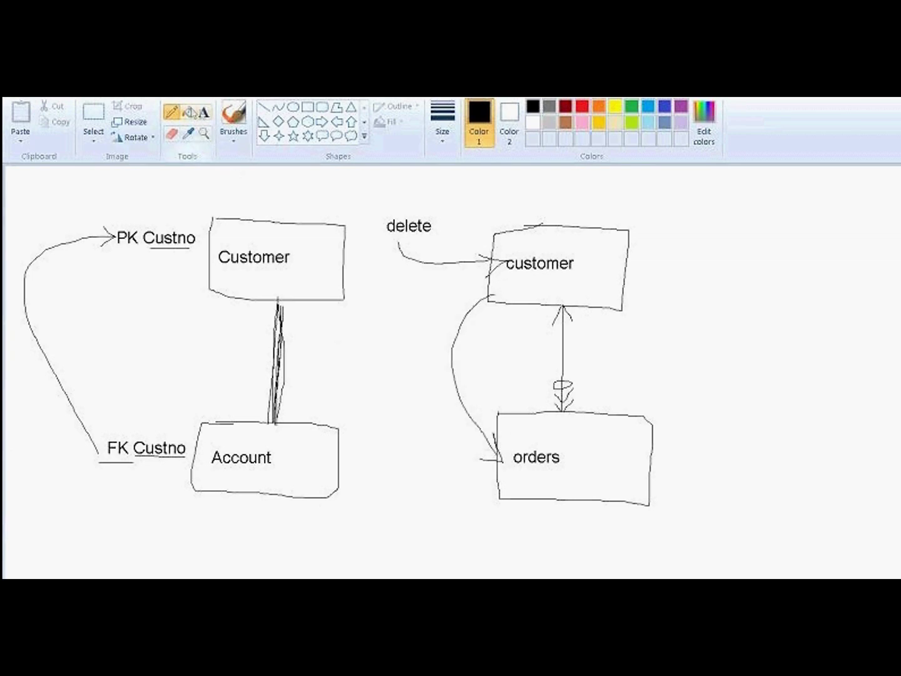
- Write 'cascade deletes all dependent relationships' to the right of the orders box
{"action": "left_click", "coordinate": [203, 113]}
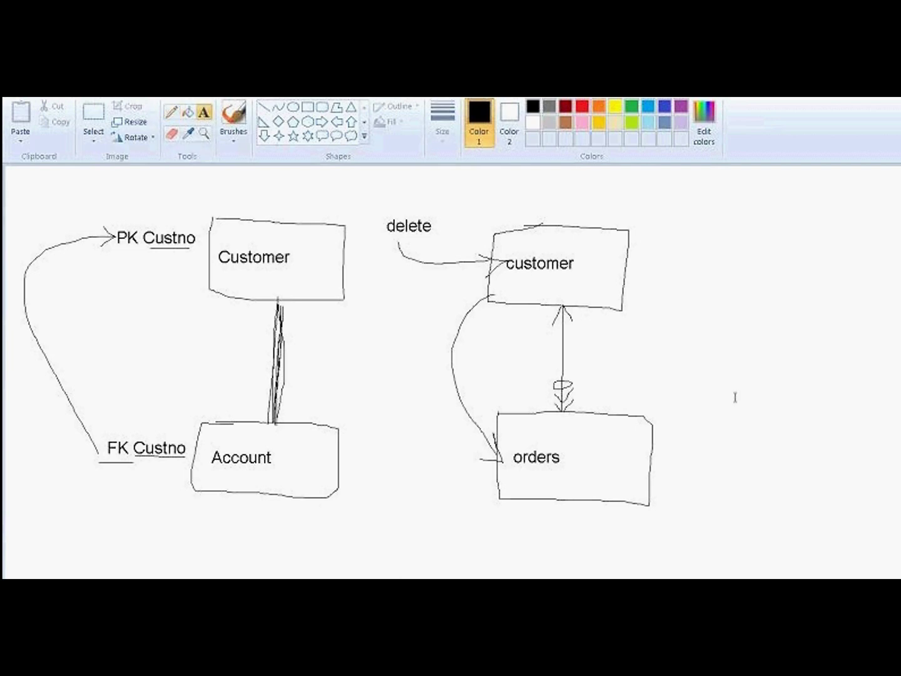
{"action": "left_click", "coordinate": [669, 349]}
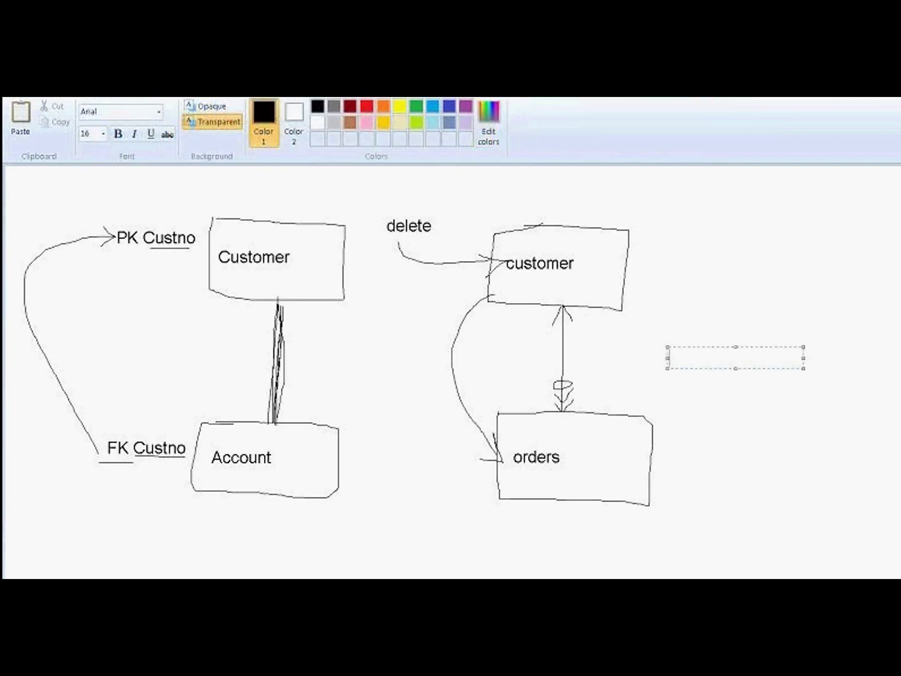
{"action": "type", "text": "cascade "}
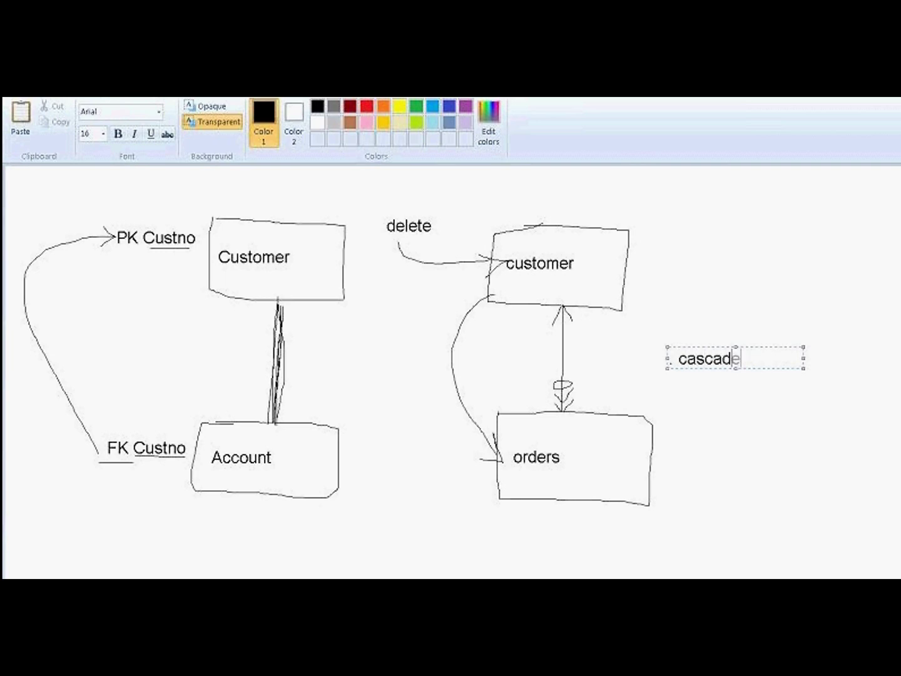
{"action": "type", "text": "deletes all d"}
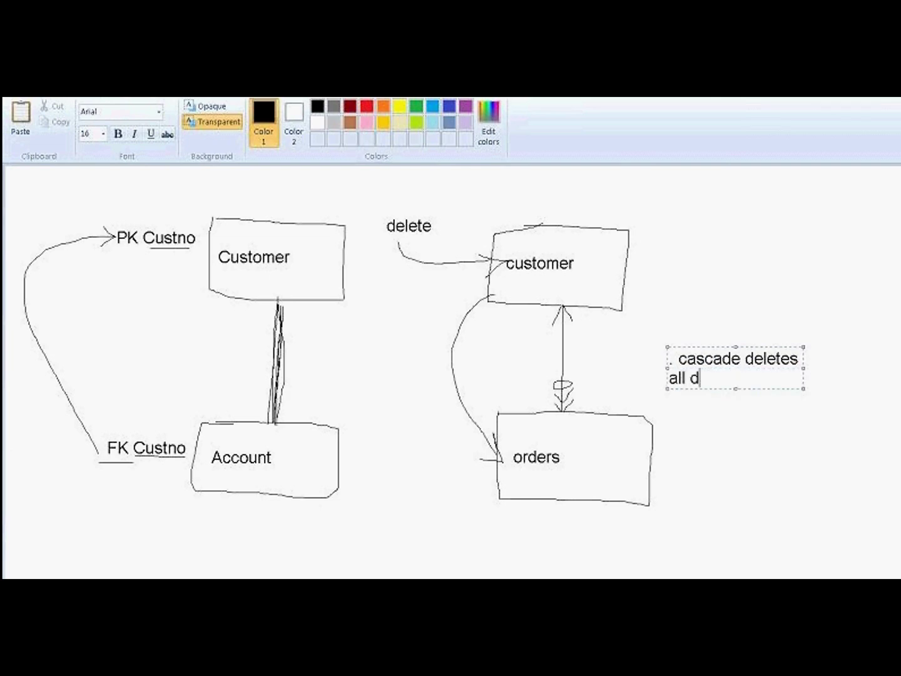
{"action": "type", "text": "epependent "}
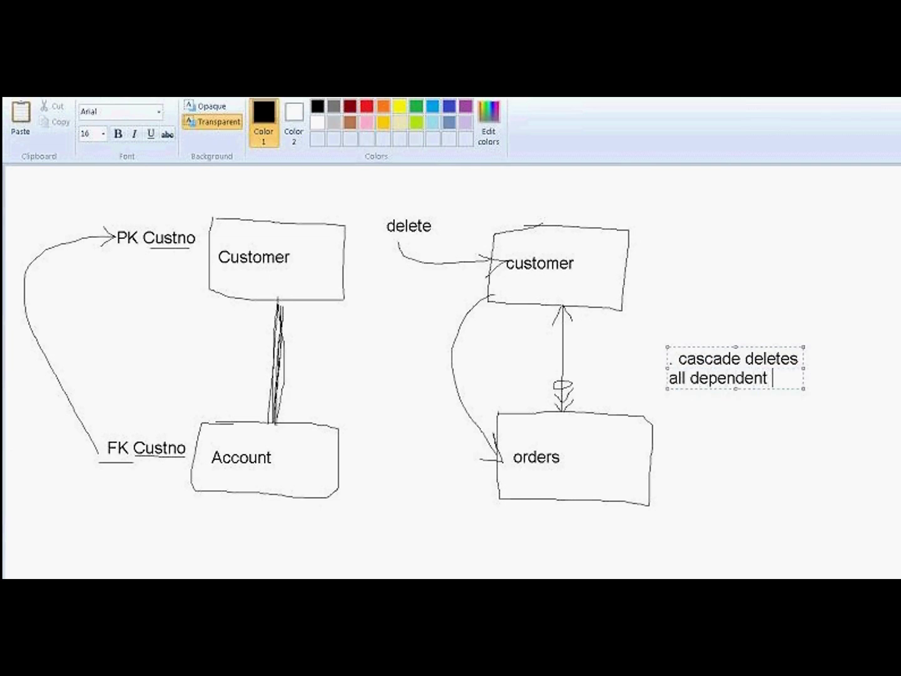
{"action": "type", "text": "relationsh"}
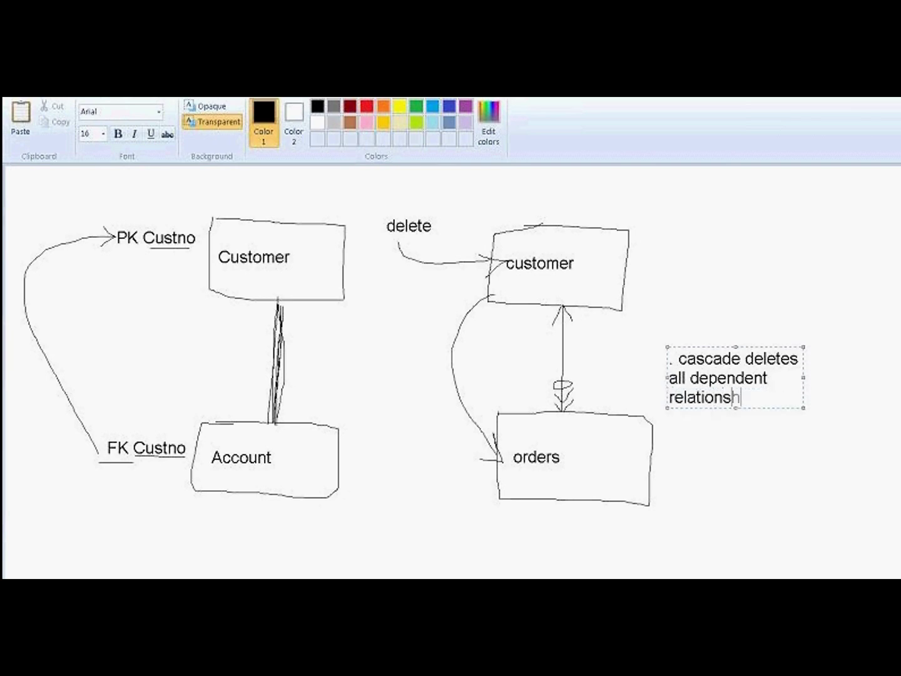
{"action": "type", "text": "ips"}
{"action": "left_click", "coordinate": [714, 242]}
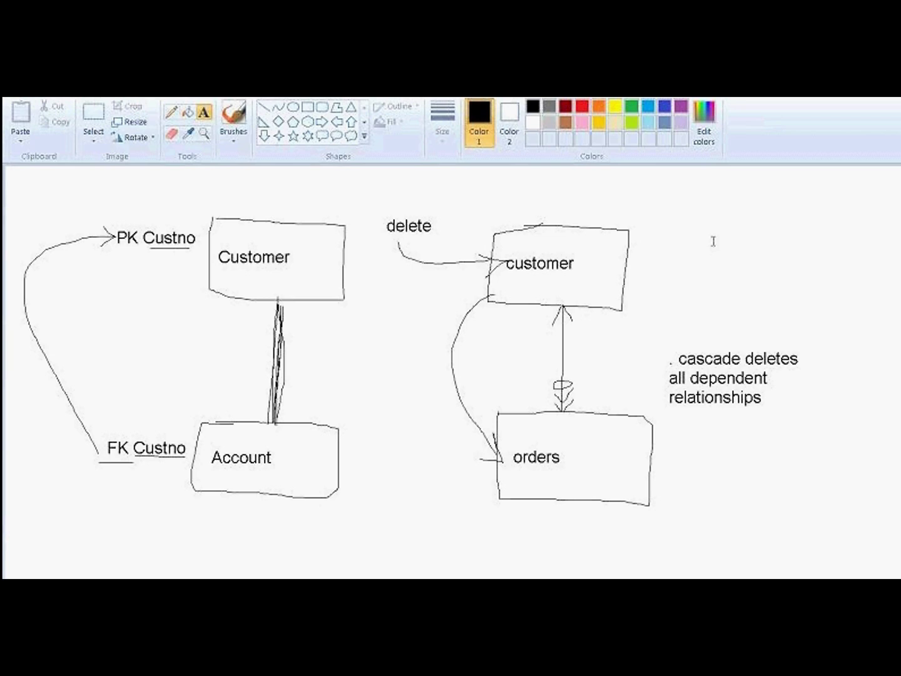
- Write 'restrict does not allow the delete of a parent if there are children' below the cascade note
{"action": "left_click", "coordinate": [673, 440]}
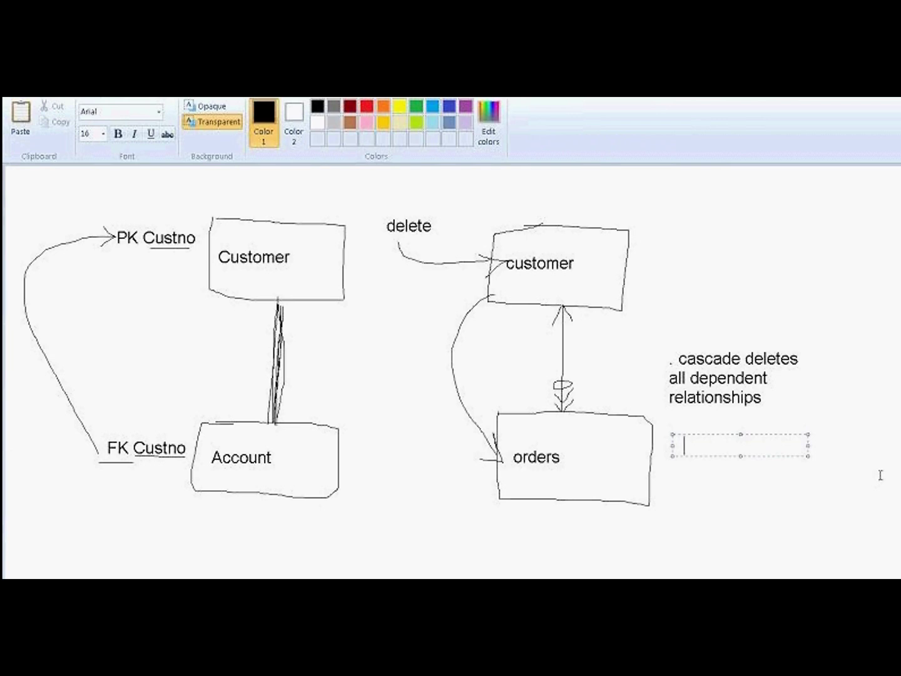
{"action": "type", "text": "restrict does "}
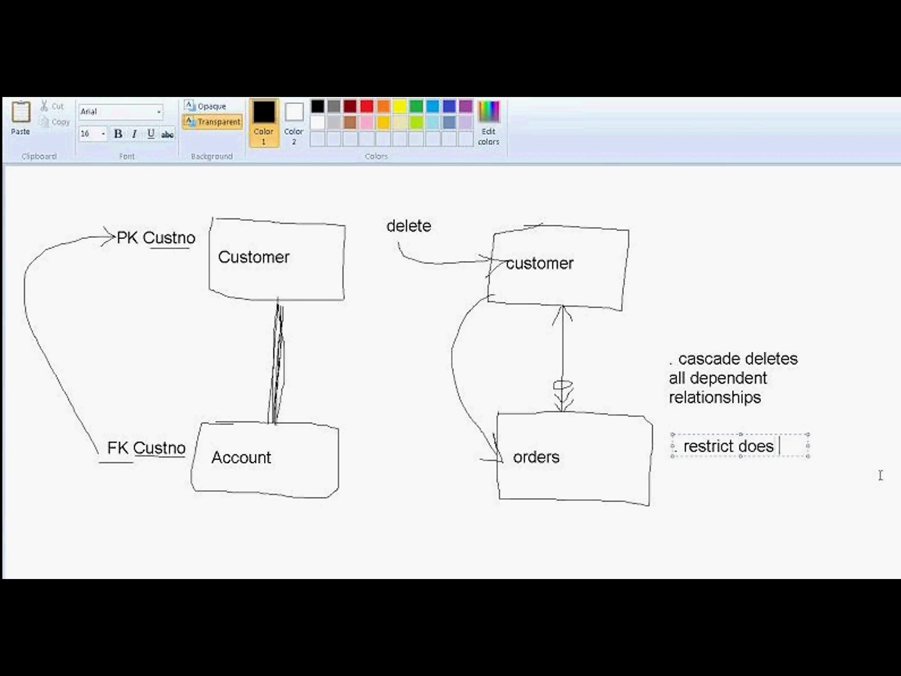
{"action": "type", "text": "not allo"}
{"action": "type", "text": "w th"}
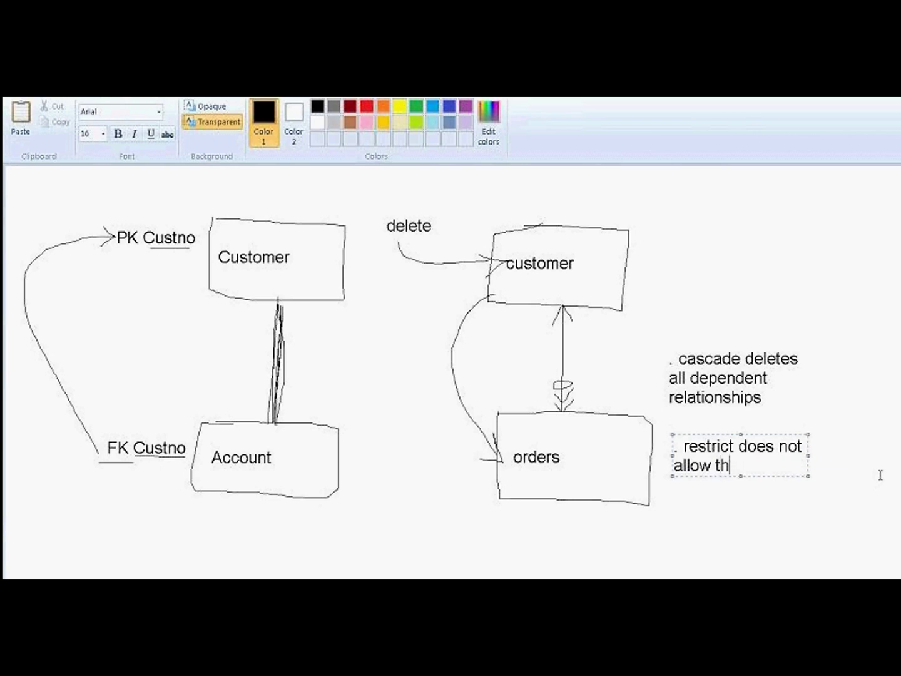
{"action": "type", "text": "e delete "}
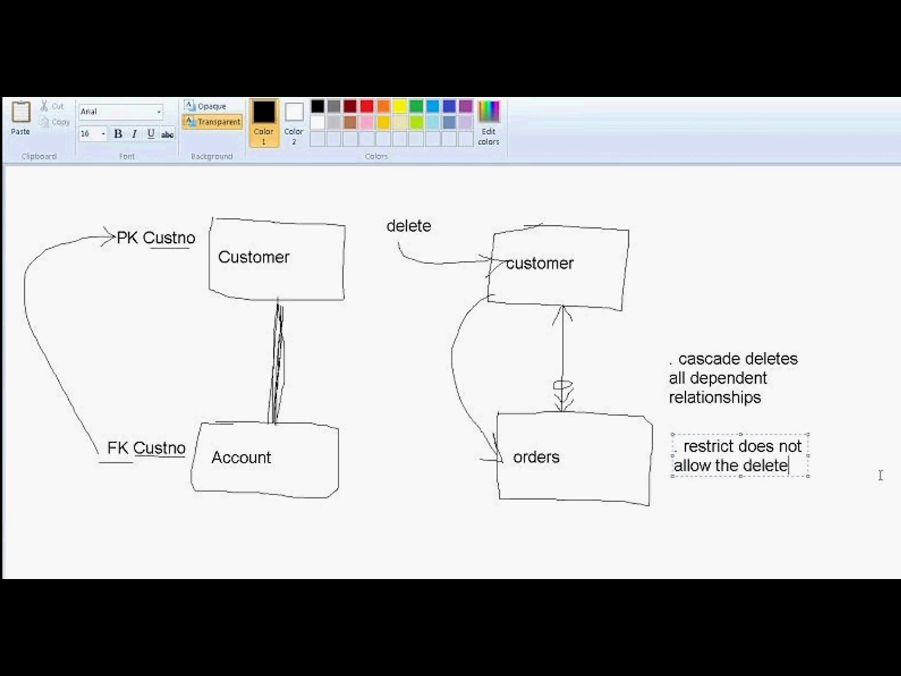
{"action": "type", "text": "of a"}
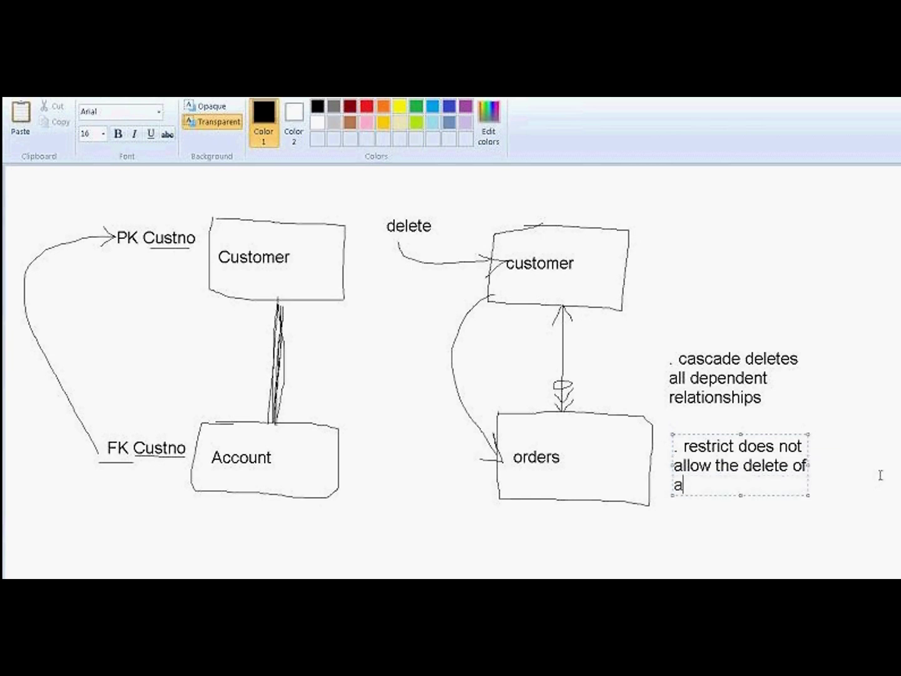
{"action": "type", "text": " parent i"}
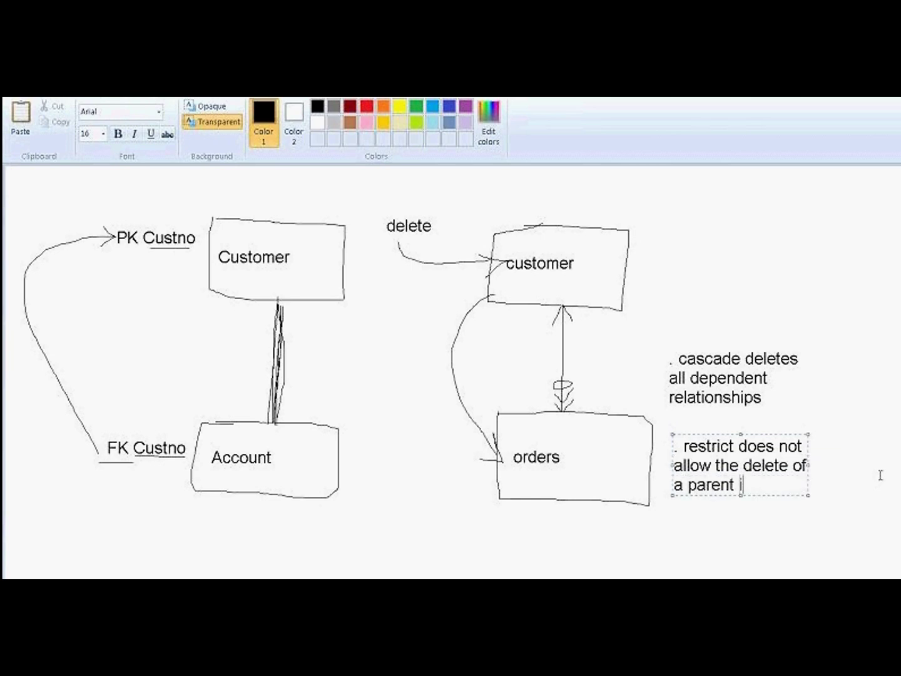
{"action": "type", "text": "f there a"}
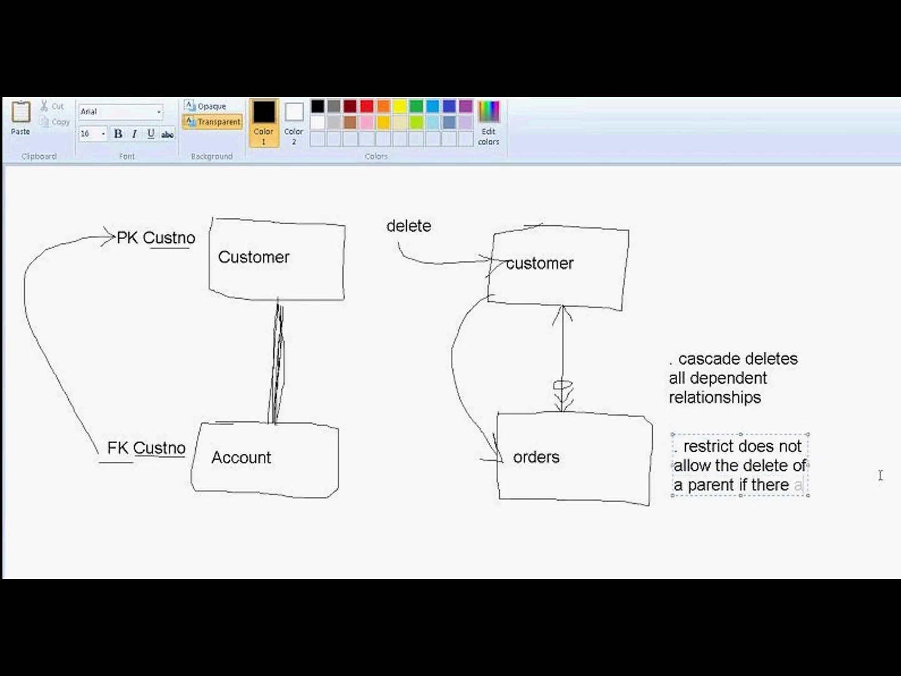
{"action": "type", "text": "re ch"}
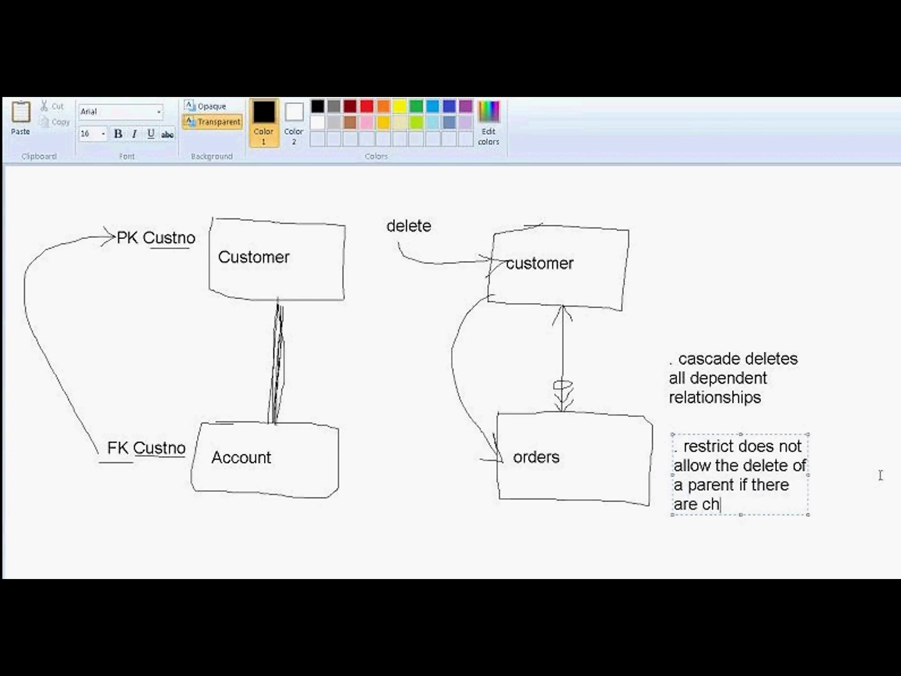
{"action": "type", "text": "ildren"}
{"action": "left_click", "coordinate": [433, 545]}
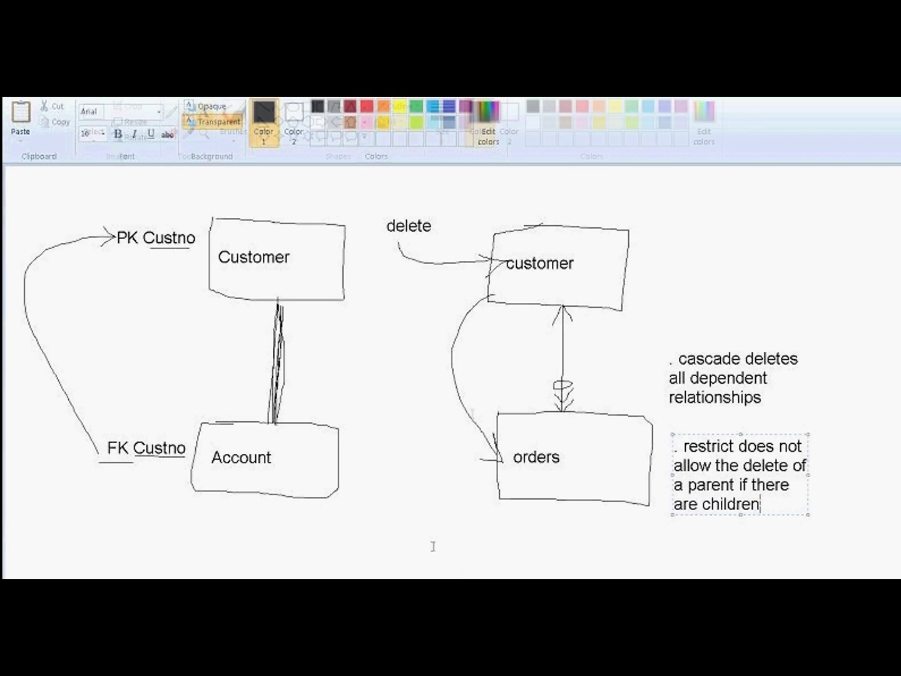
- In red pencil, draw an arrow into customer, a line to orders with '?', and an X over 'delete'
{"action": "left_click", "coordinate": [581, 108]}
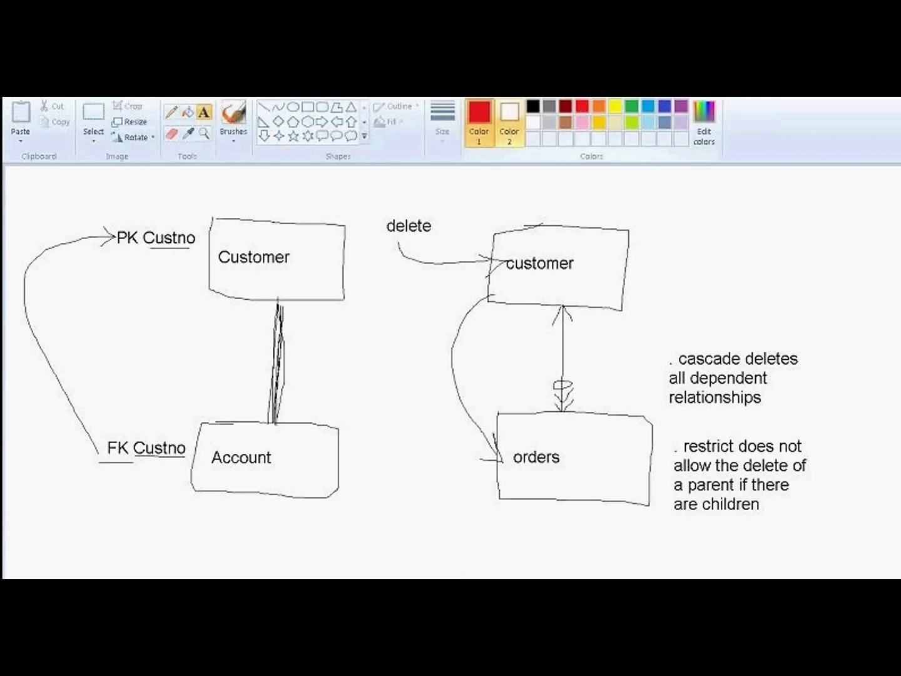
{"action": "left_click", "coordinate": [173, 112]}
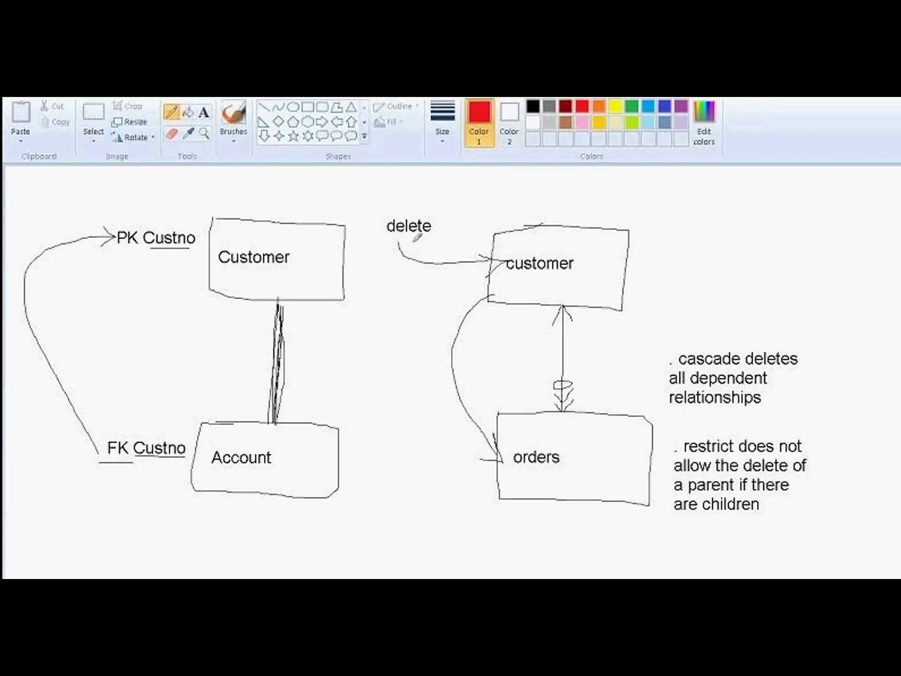
{"action": "left_click_drag", "start_coordinate": [398, 236], "coordinate": [492, 251]}
{"action": "mouse_move", "coordinate": [454, 249]}
{"action": "left_mouse_down"}
{"action": "mouse_move", "coordinate": [442, 285]}
{"action": "mouse_move", "coordinate": [460, 338]}
{"action": "mouse_move", "coordinate": [520, 431]}
{"action": "left_mouse_up"}
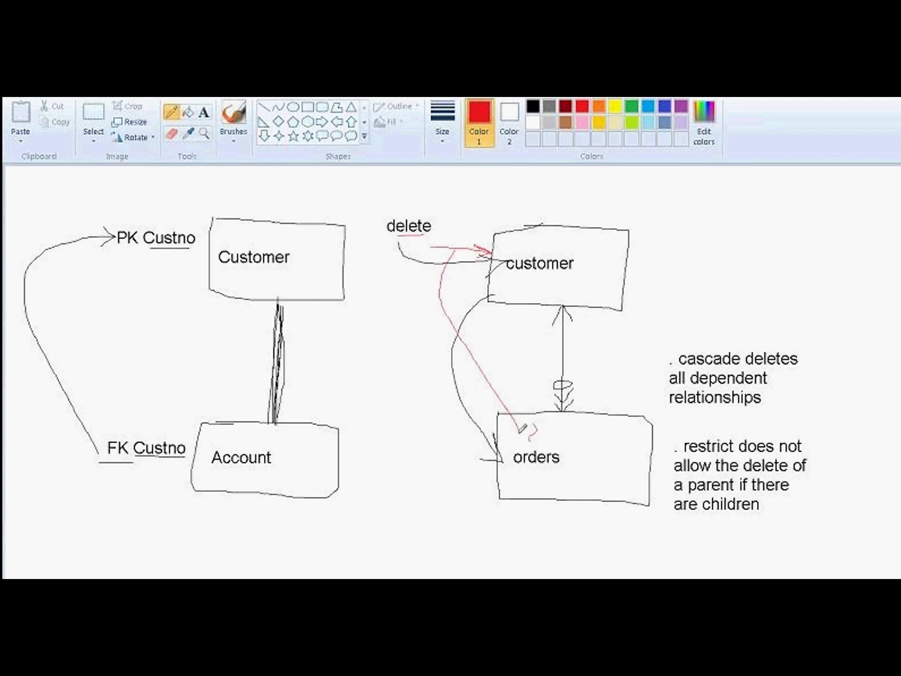
{"action": "left_click_drag", "start_coordinate": [528, 425], "coordinate": [533, 441]}
{"action": "left_click_drag", "start_coordinate": [453, 204], "coordinate": [388, 257]}
{"action": "left_click_drag", "start_coordinate": [393, 212], "coordinate": [437, 250]}
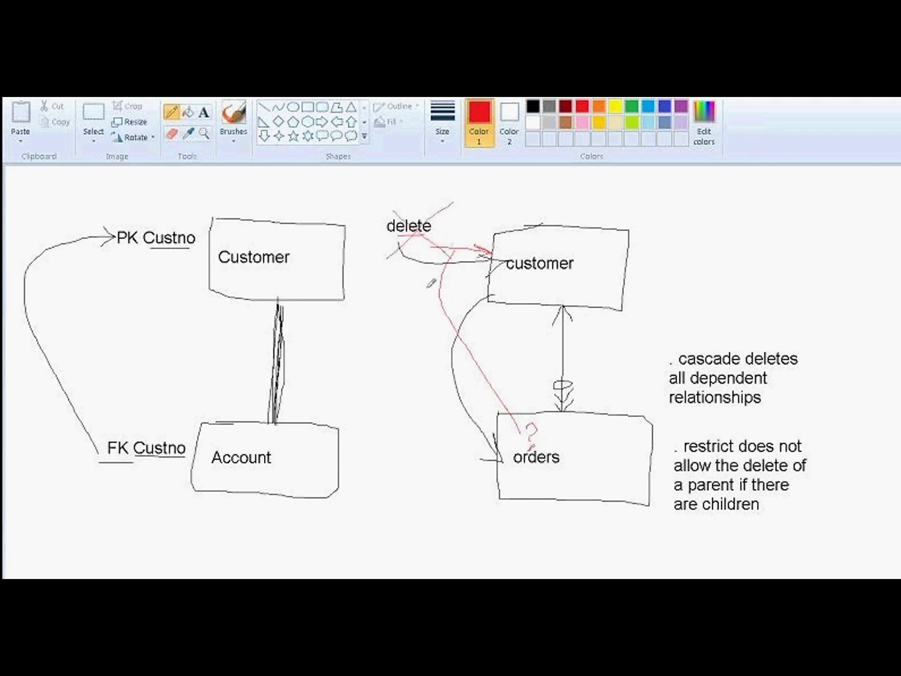